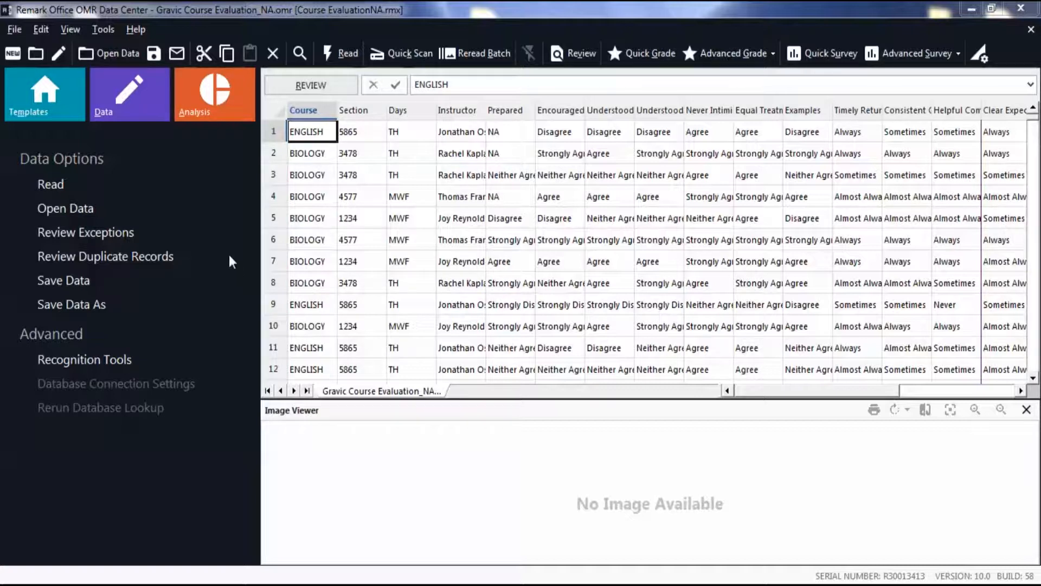
Step: Start an Advanced Survey analysis and enable custom report headers, with Number of Respondents as the top-left header
click(217, 111)
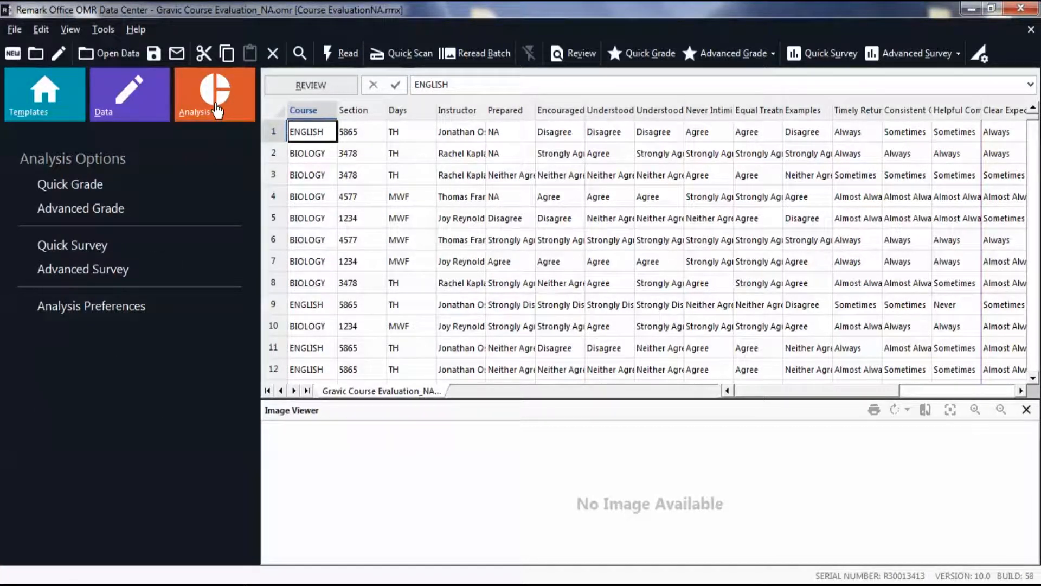
click(101, 274)
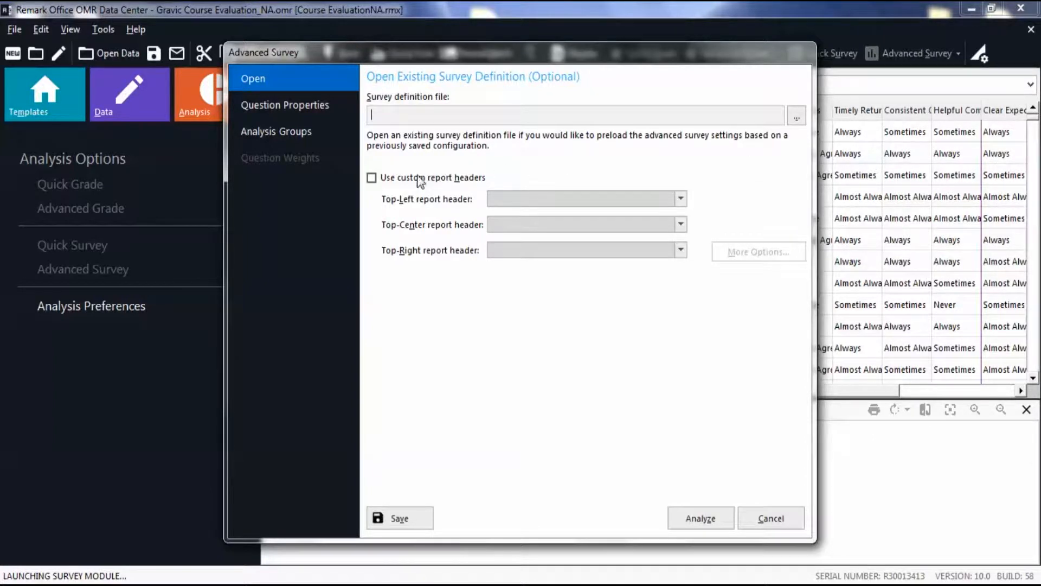
click(371, 179)
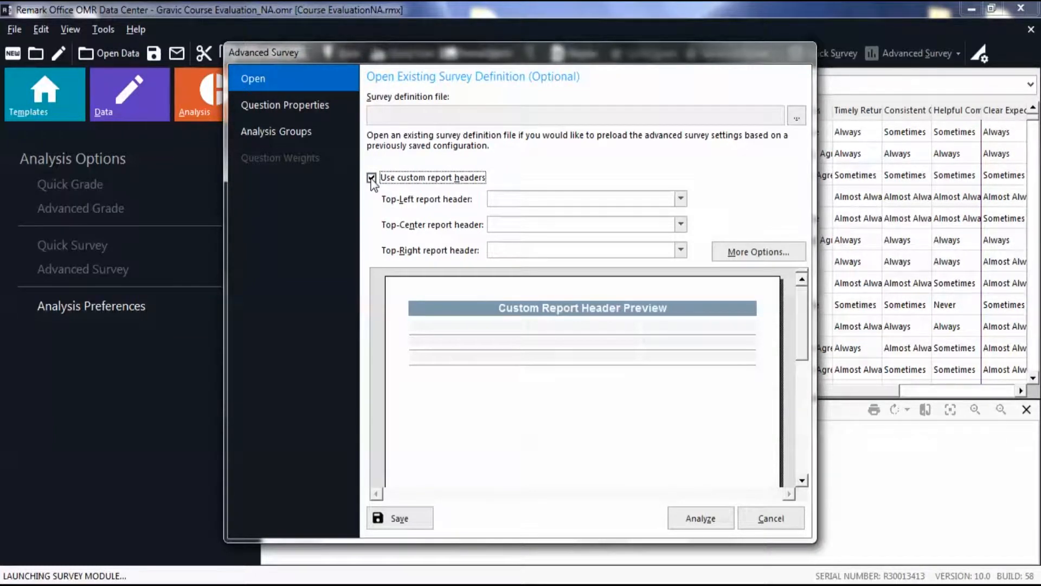
click(501, 199)
text(Respondent)
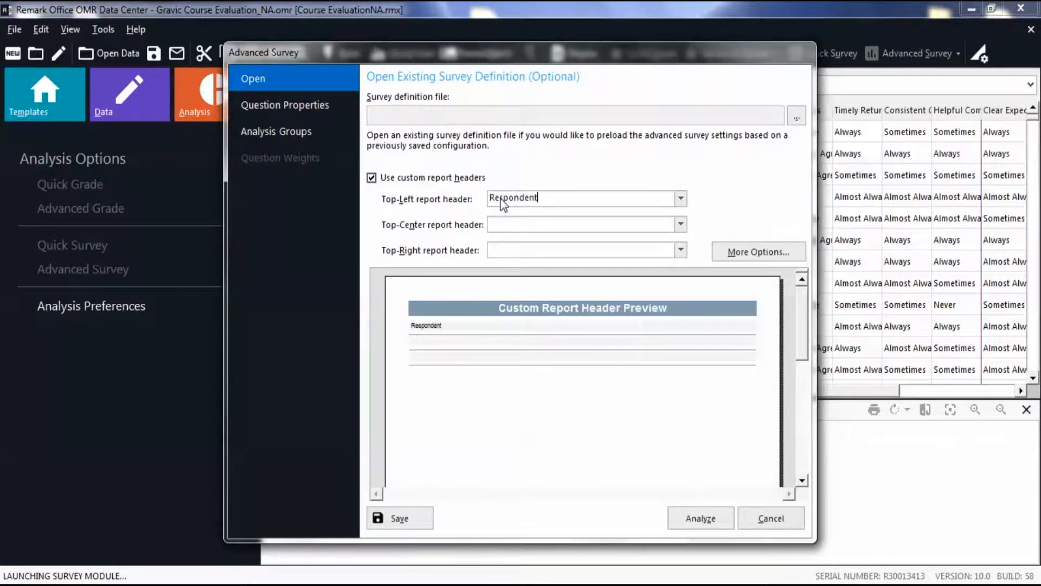
click(681, 198)
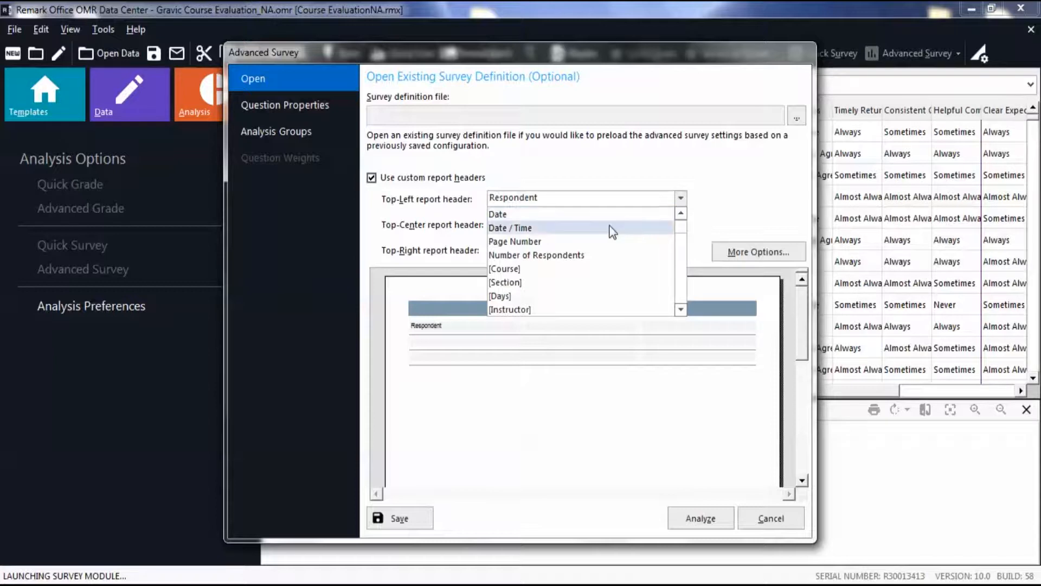
click(528, 259)
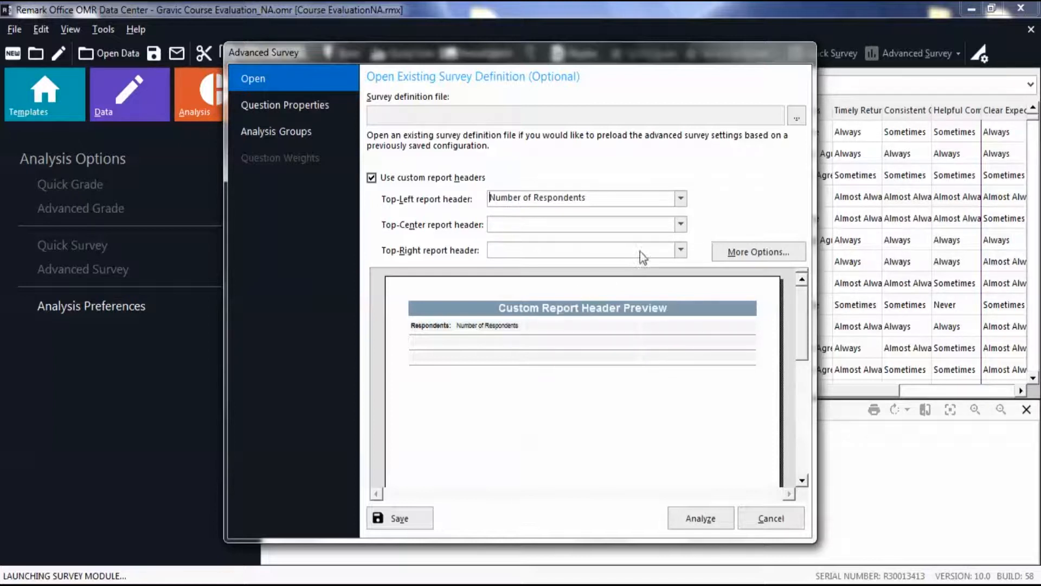
Step: Set the top-center report header to Page Number and the top-right report header to Date
click(681, 225)
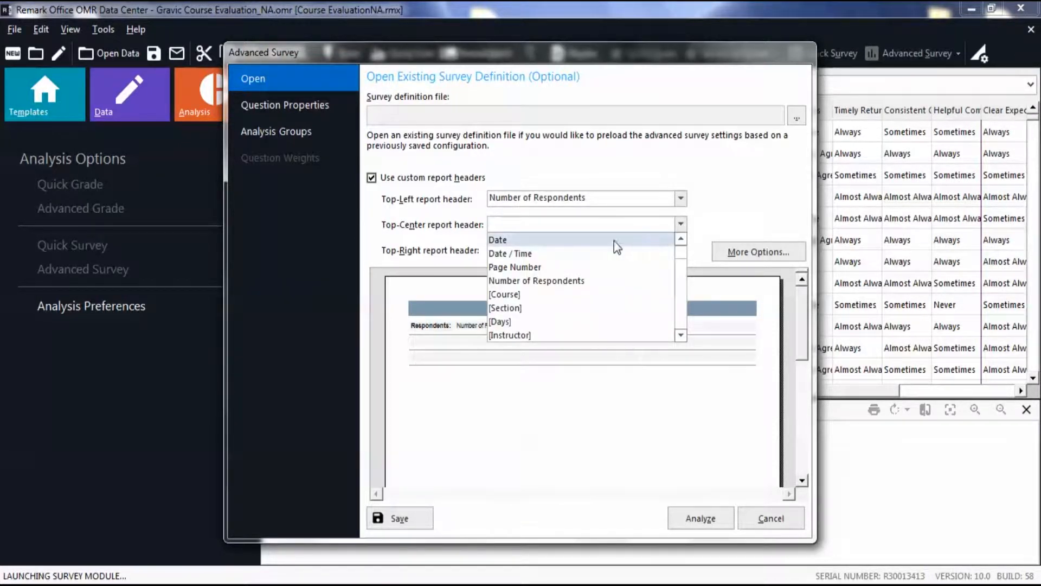
click(529, 265)
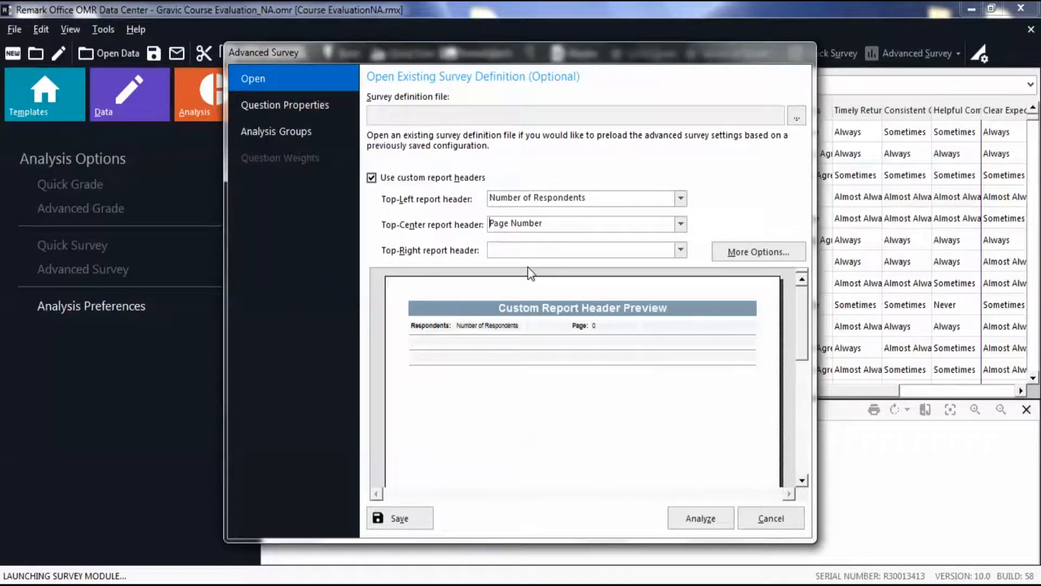
click(681, 250)
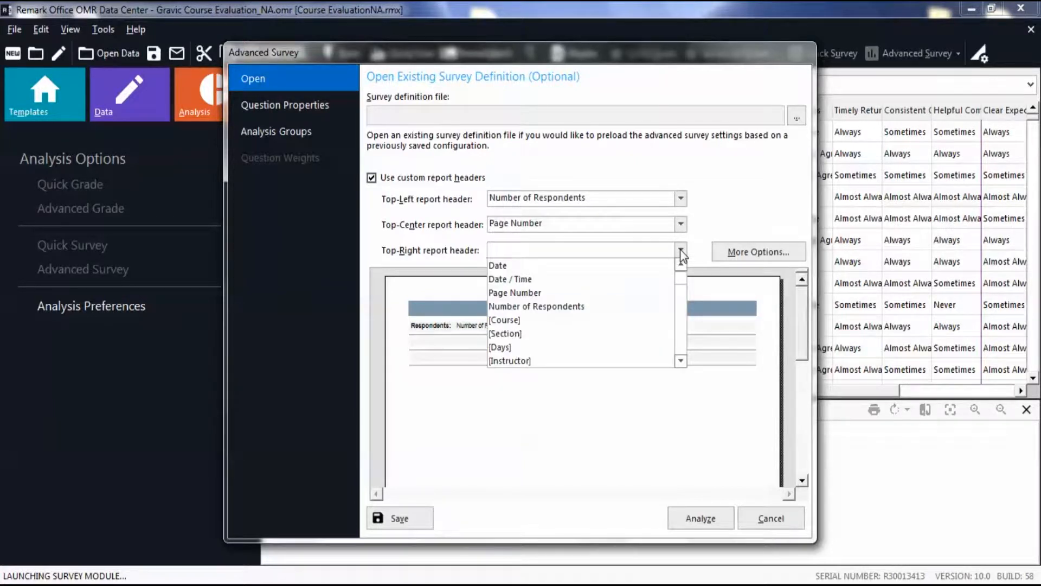
click(503, 267)
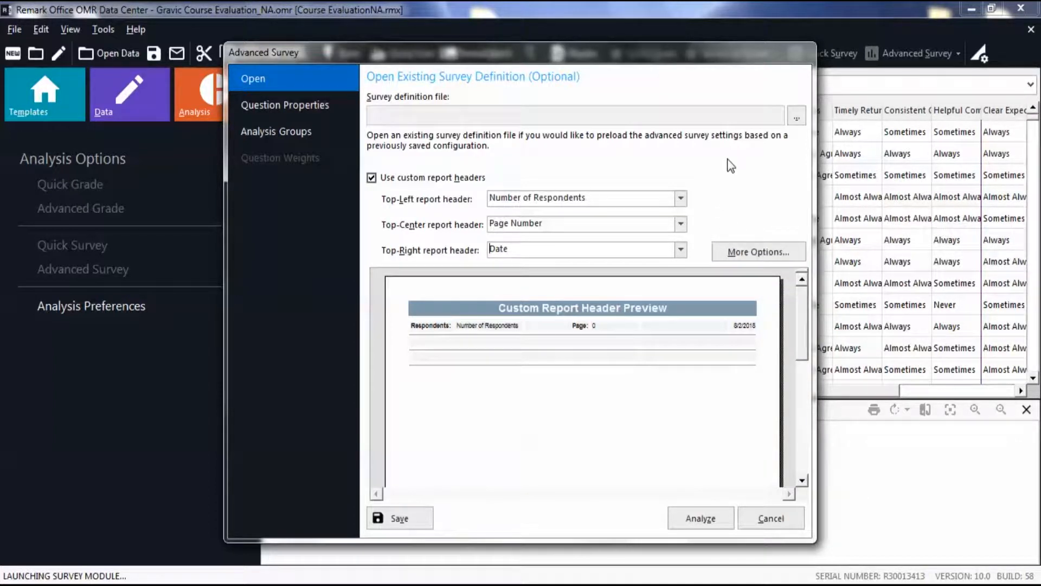
Step: In the question properties, define a benchmark value of 4 for Encouraged Questions, keeping NA as its Not Applicable response
click(318, 107)
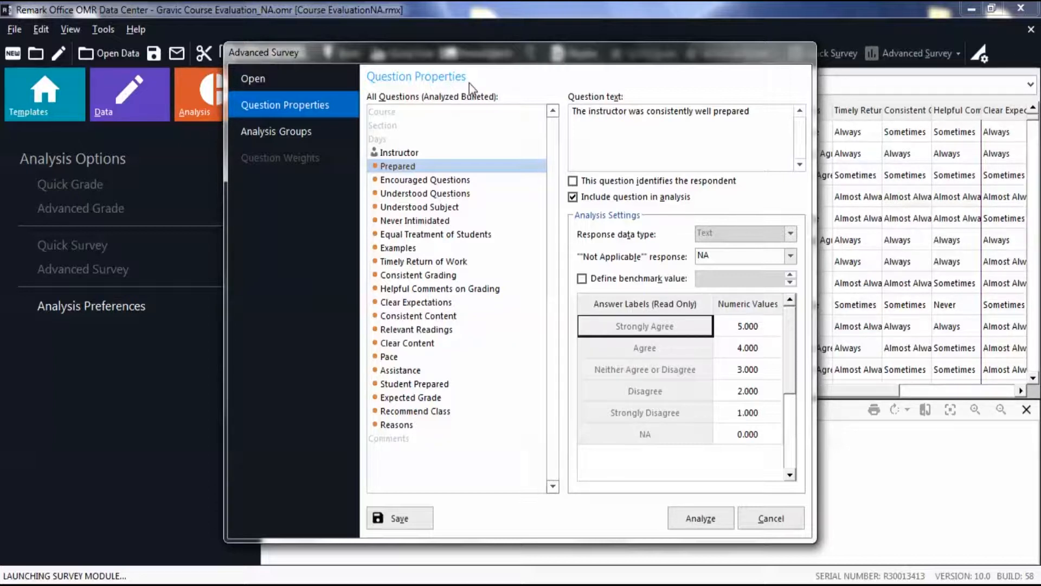
click(432, 184)
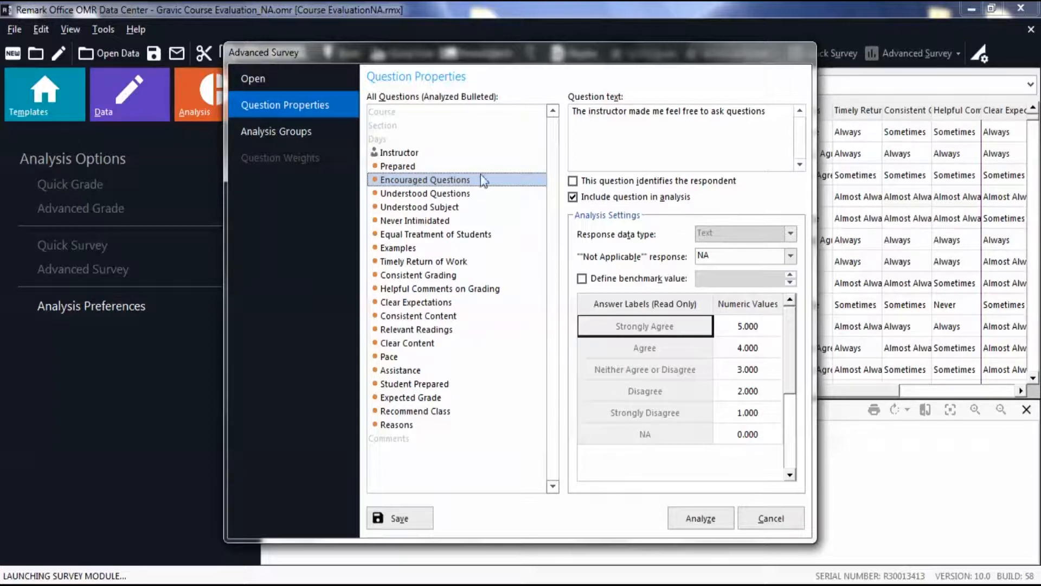
click(779, 119)
click(791, 258)
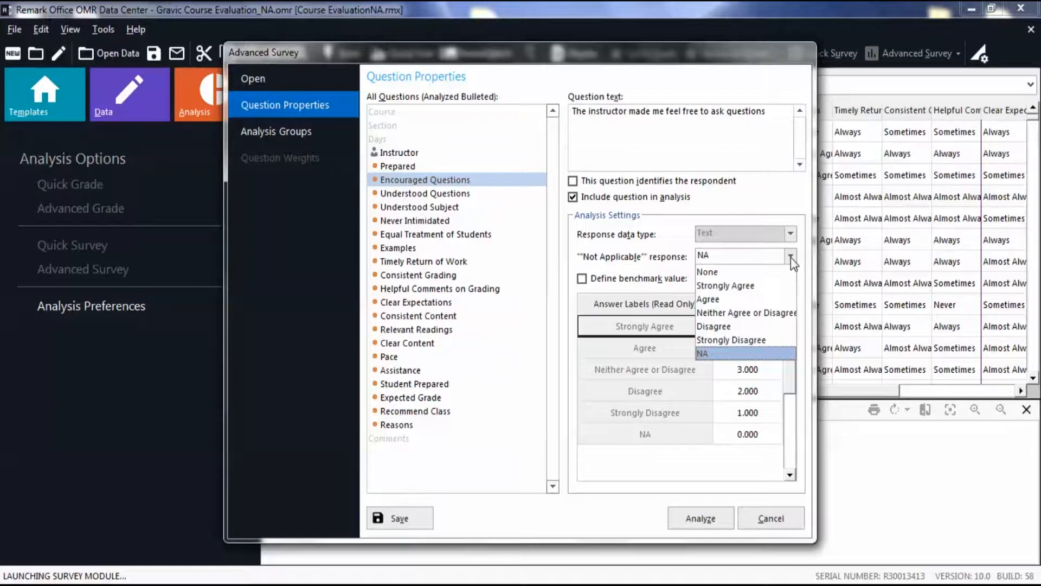
click(791, 257)
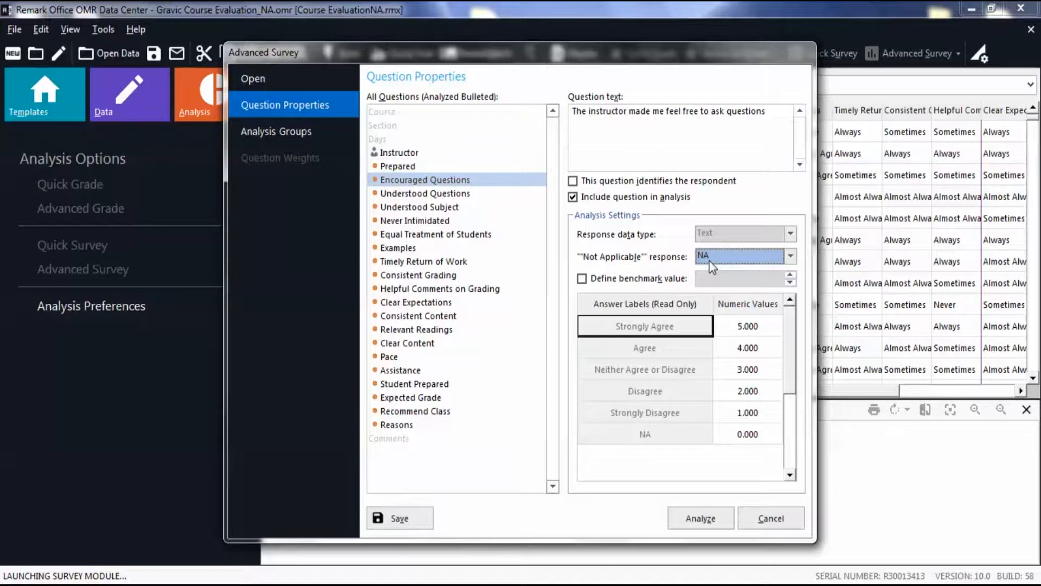
click(581, 278)
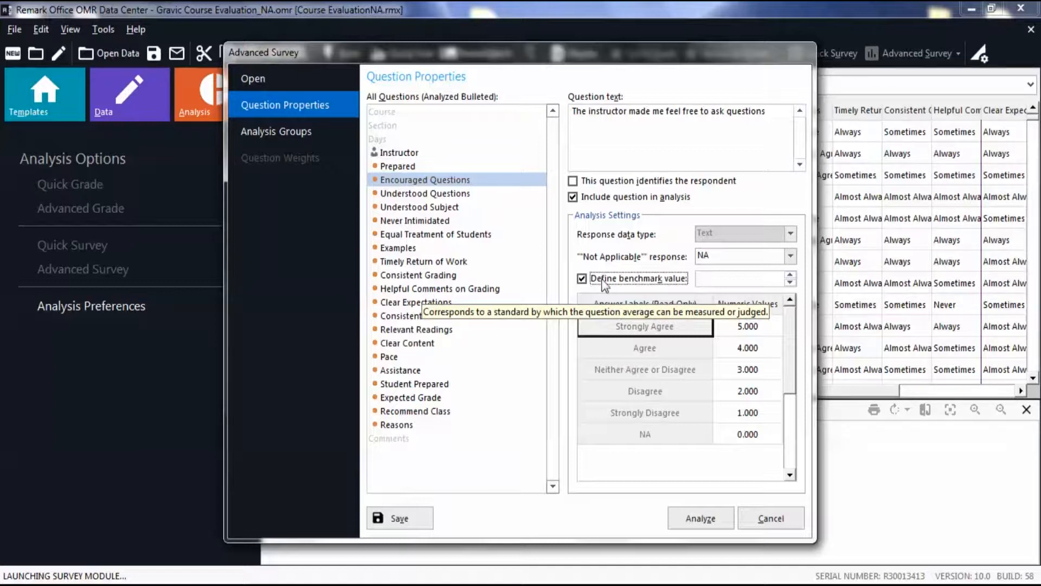
click(716, 280)
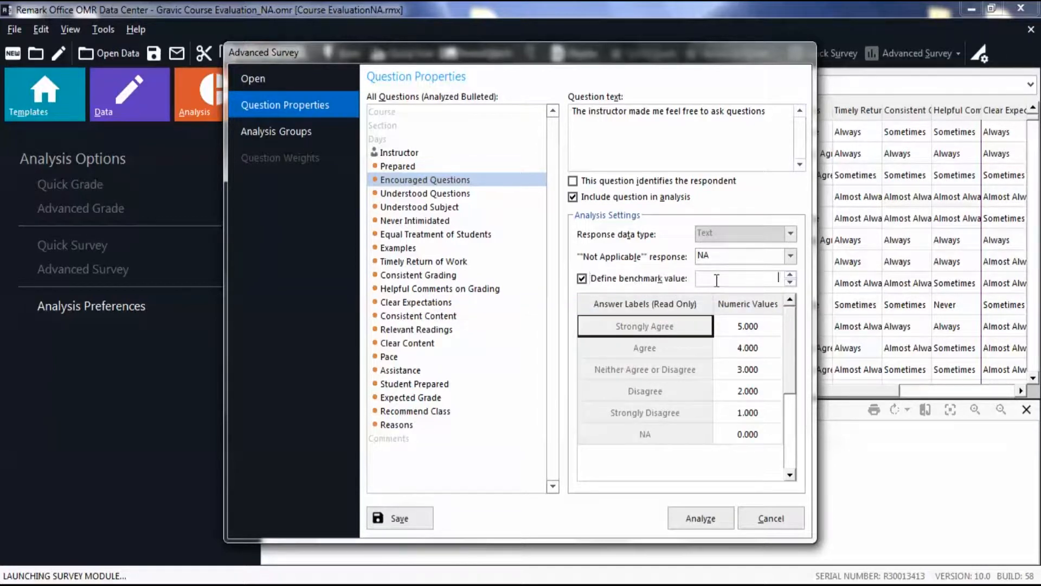
text(4)
click(727, 304)
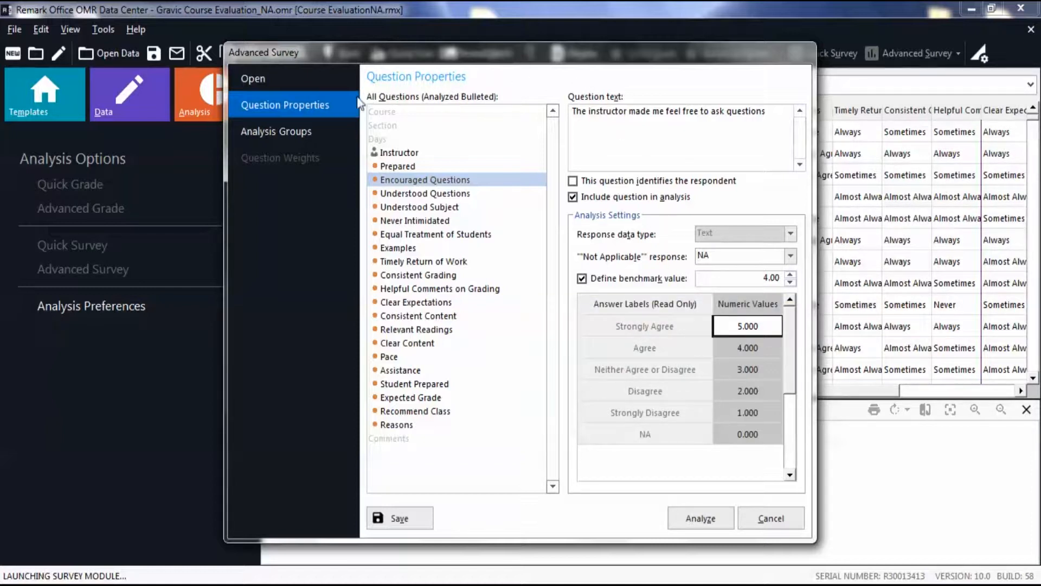
Step: Create an analysis group named Instructor and add the questions from Prepared through Examples to it
click(330, 131)
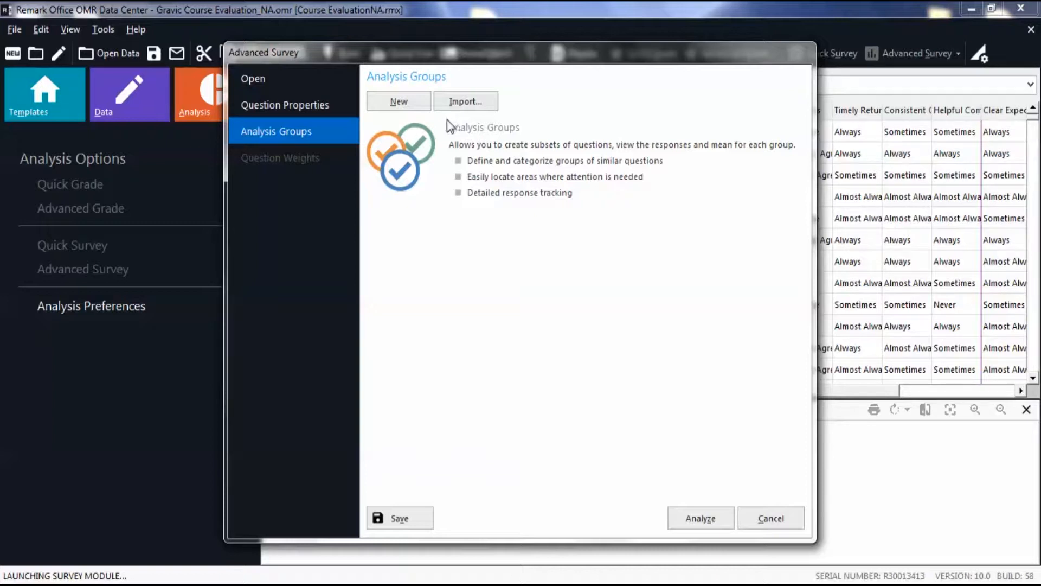
click(415, 103)
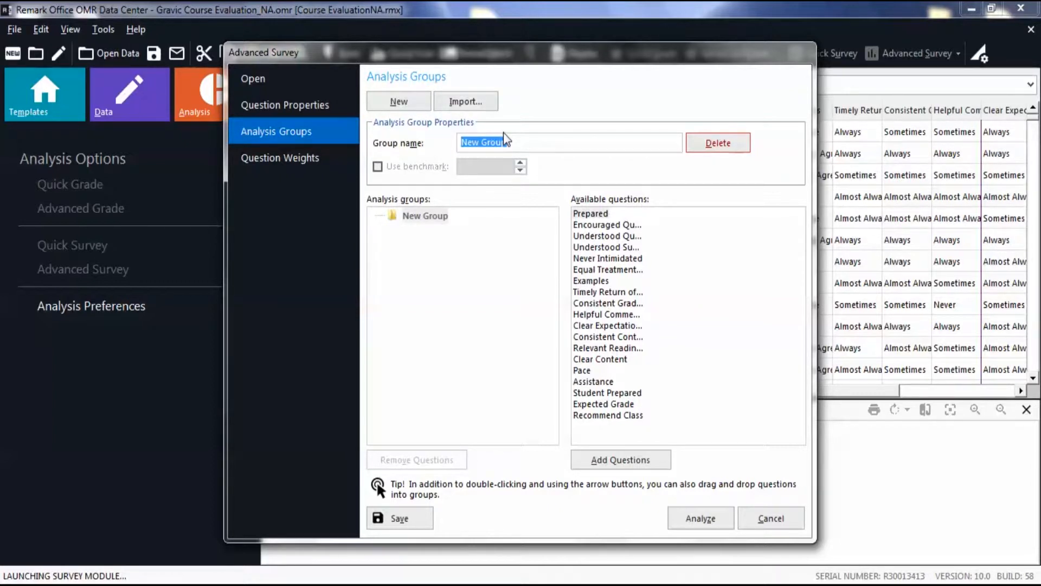
text(Ins)
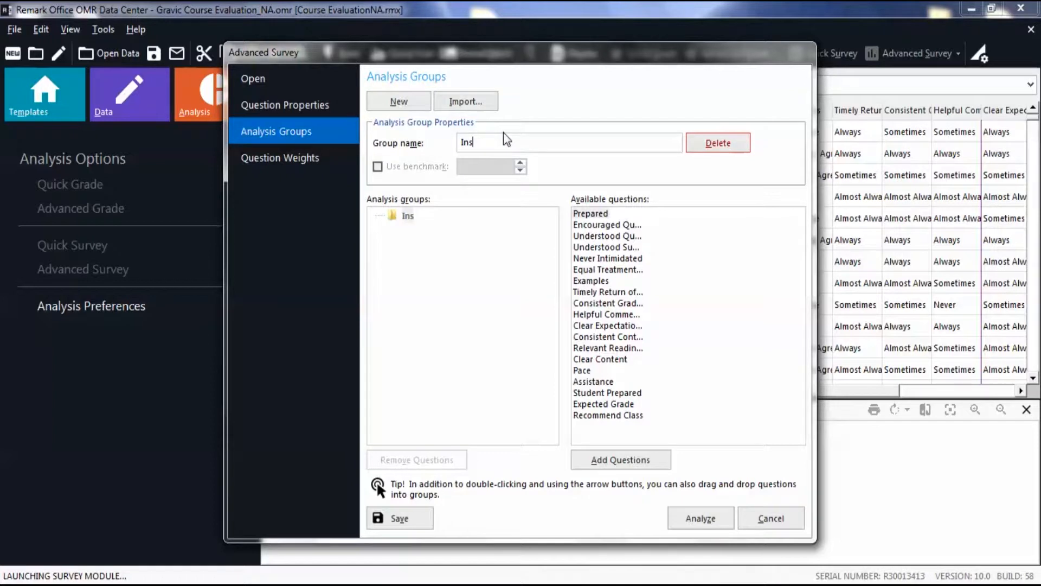
text(tructor)
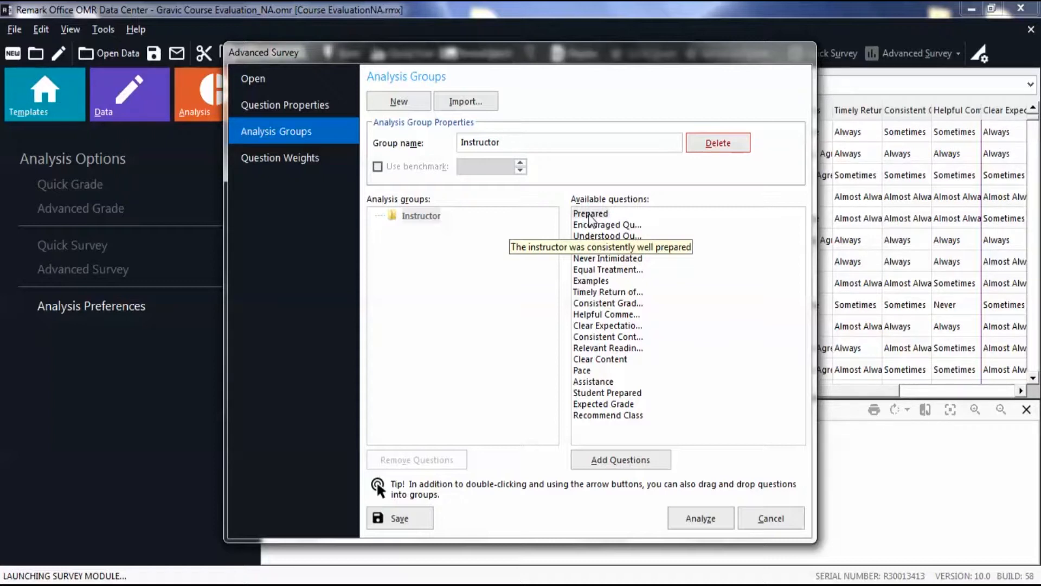
click(590, 214)
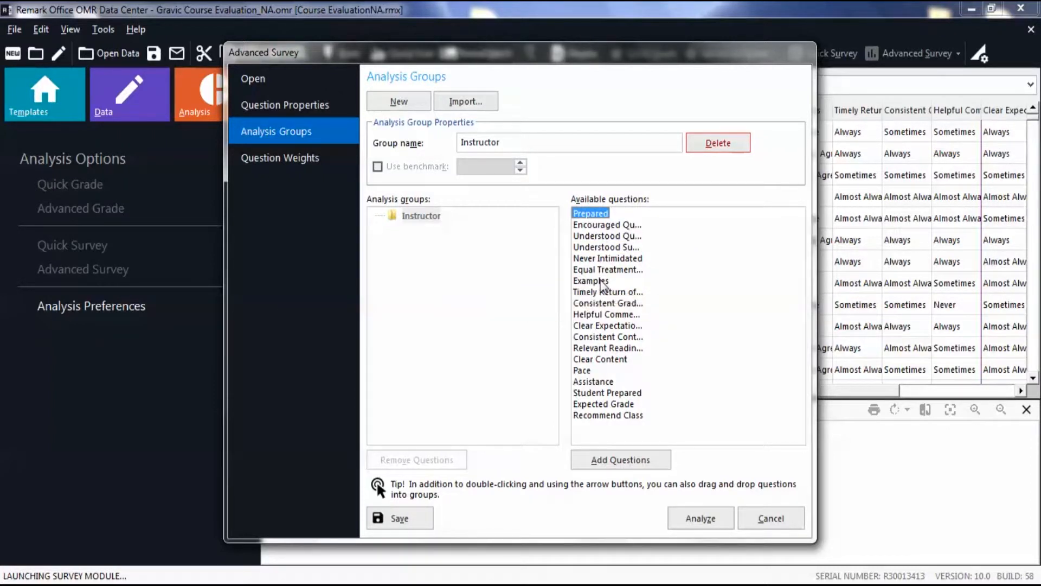
shift+click(591, 281)
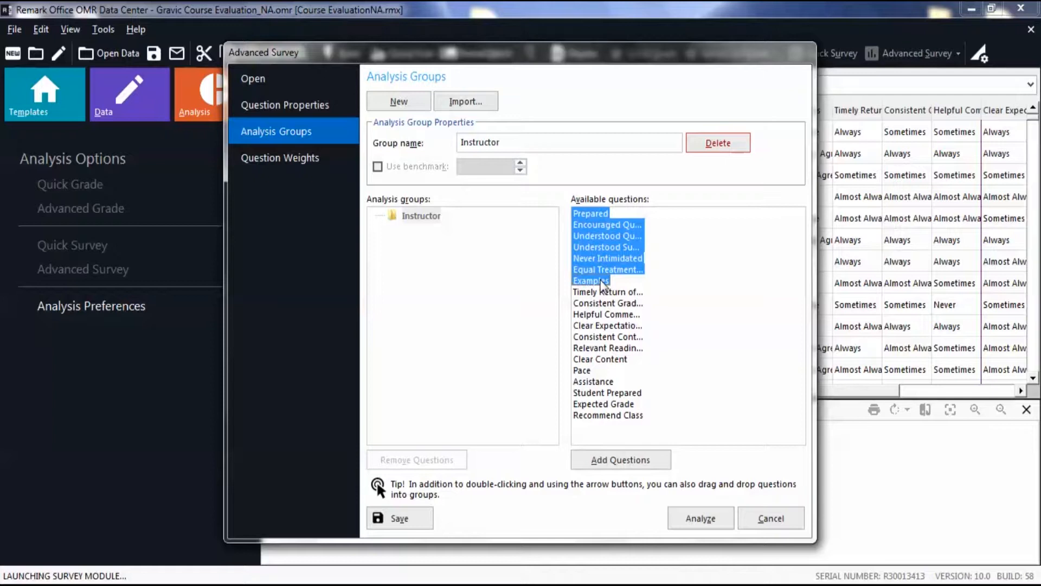
click(595, 461)
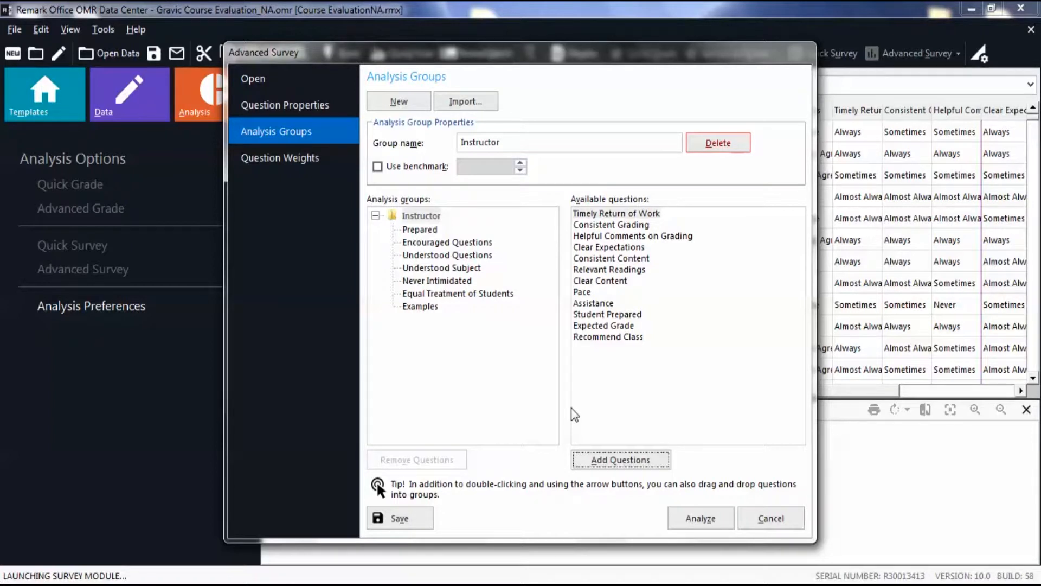
Step: Create a second analysis group named Grading containing Timely Return of Work, Consistent Grading and Helpful Comments on Grading
click(412, 110)
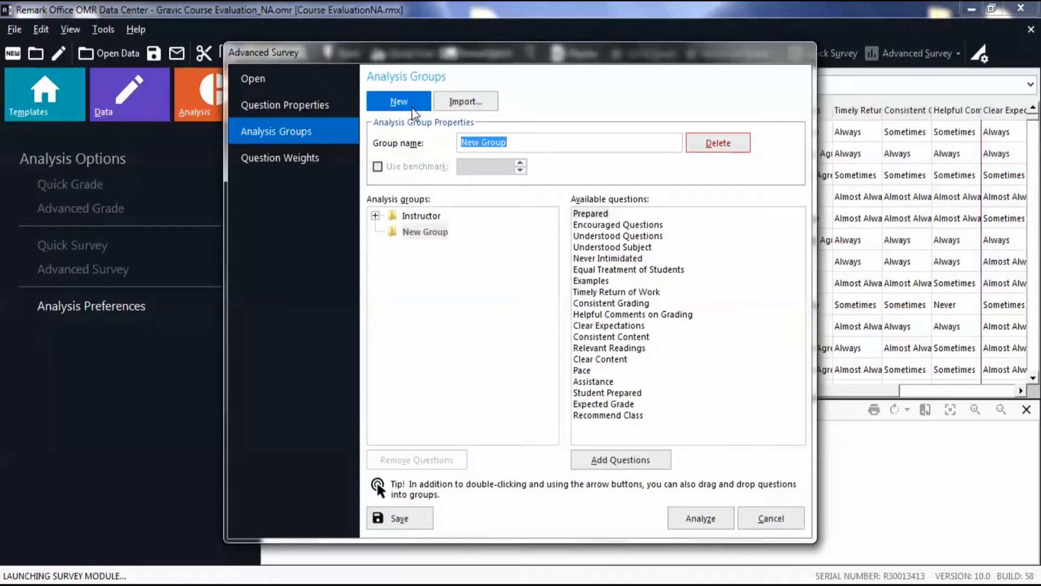
text(Grading)
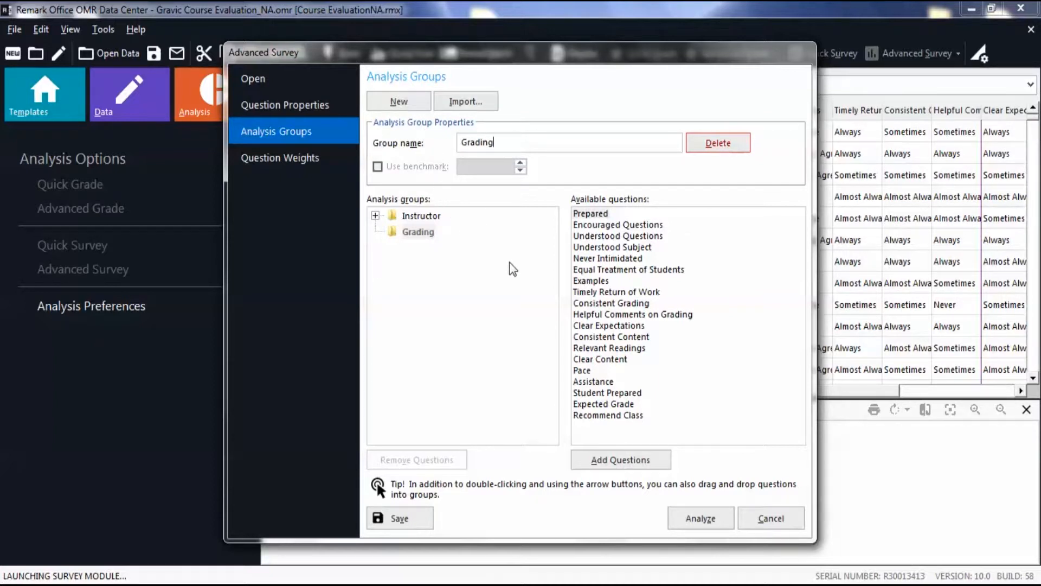
click(581, 295)
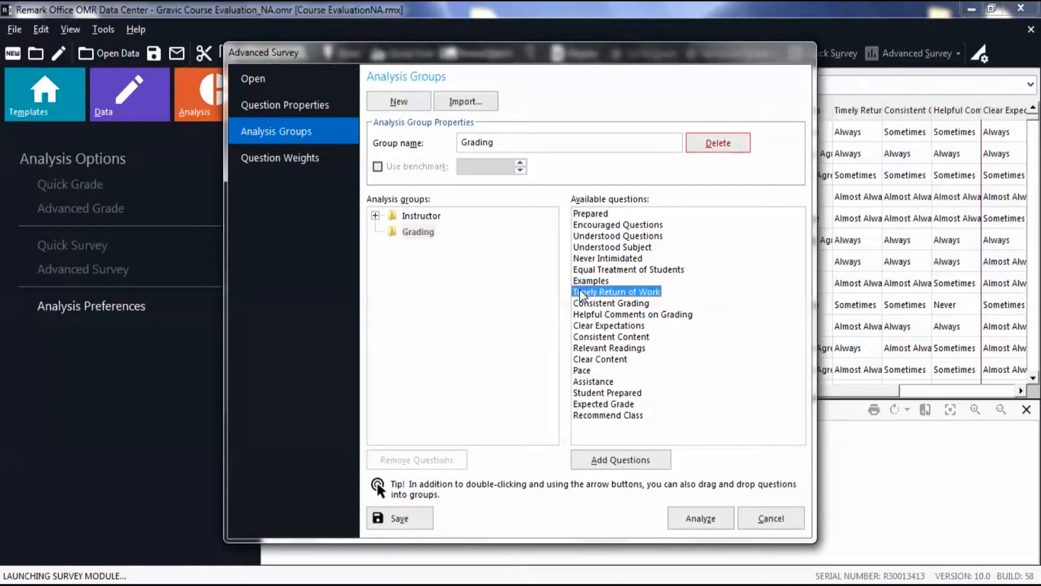
shift+click(596, 314)
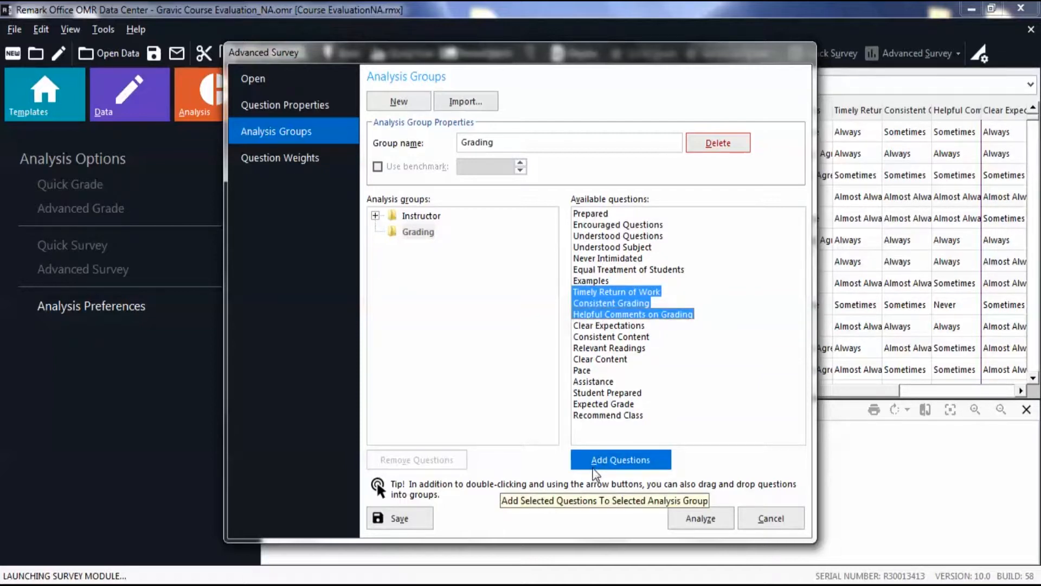
click(595, 468)
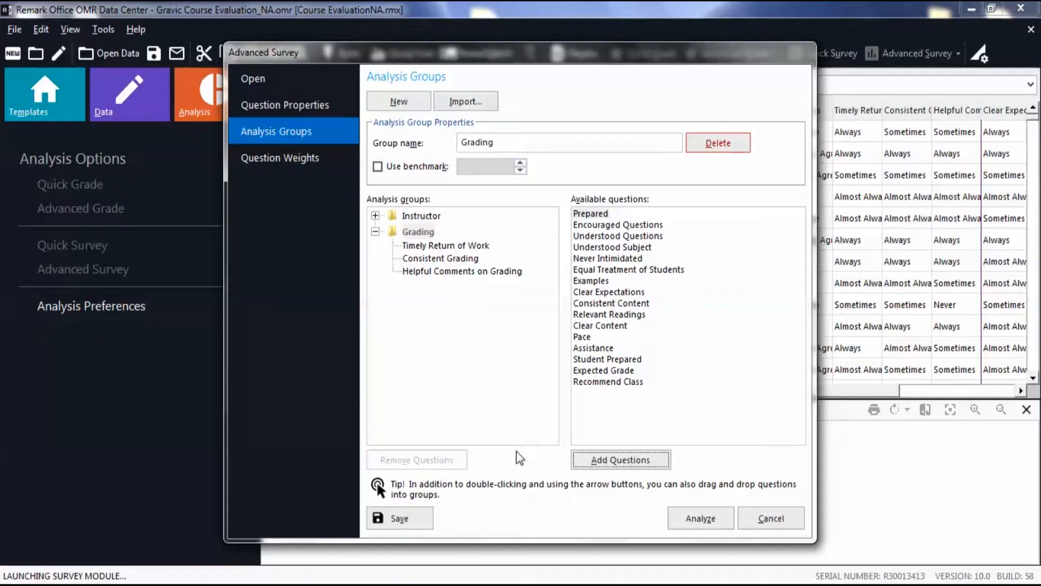
Step: Enable a benchmark for the Grading analysis group and set it to 4
click(462, 271)
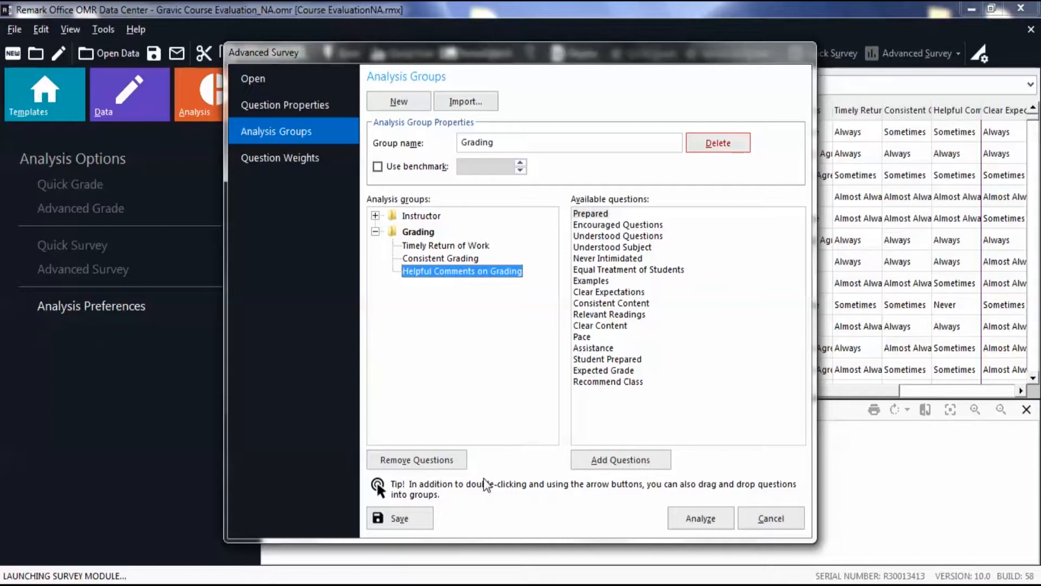
click(377, 167)
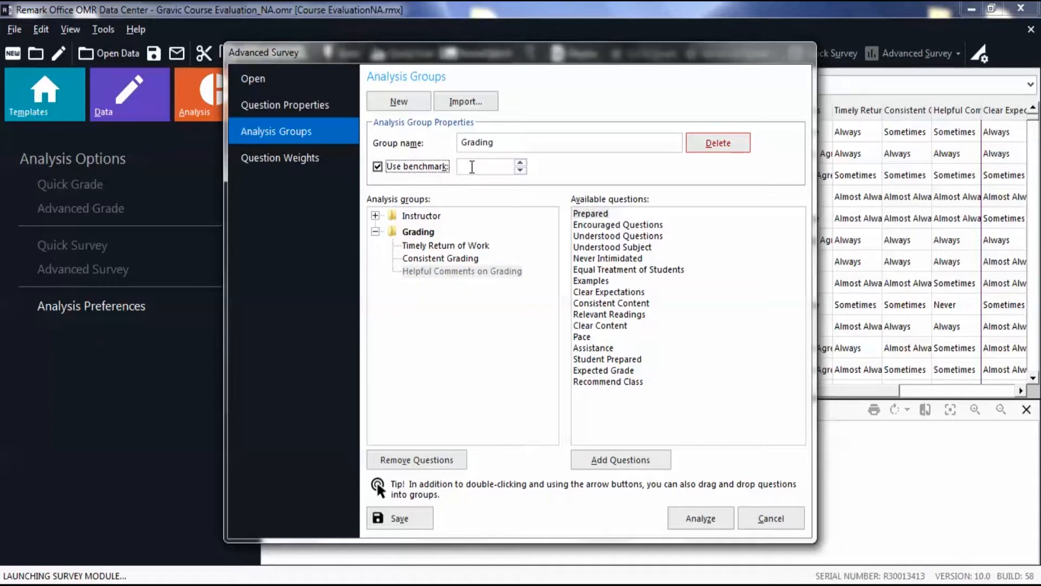
click(472, 167)
text(4)
Step: In the question weights, set the weight of Equal Treatment of Students in the Instructor analysis group to 2
click(311, 158)
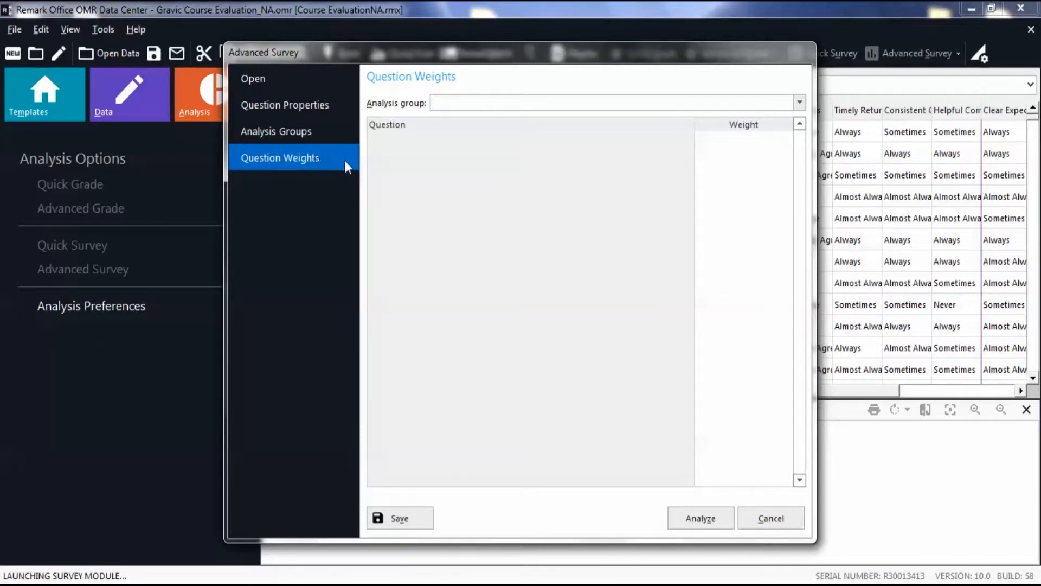
click(800, 103)
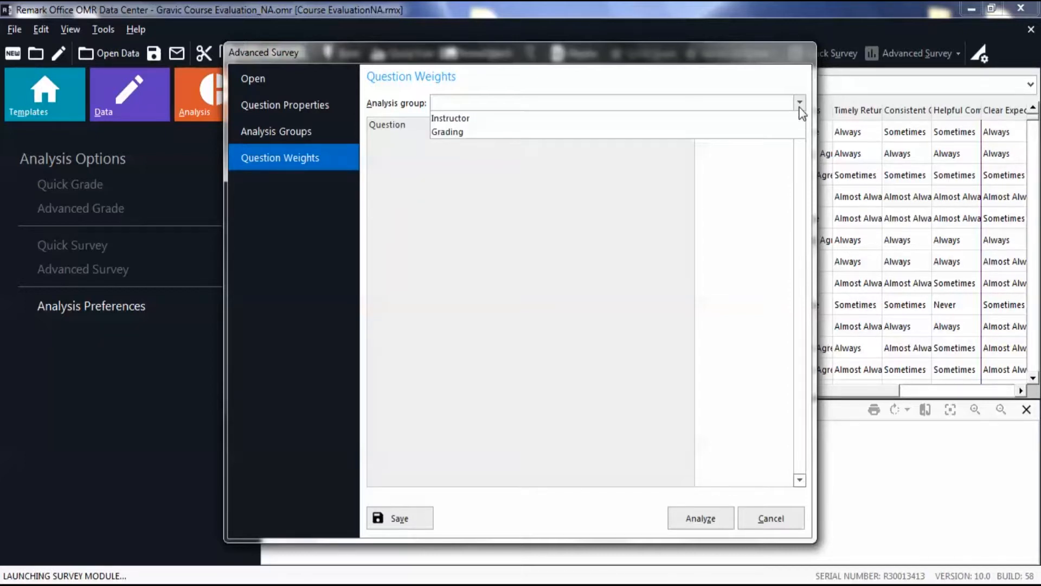
click(489, 125)
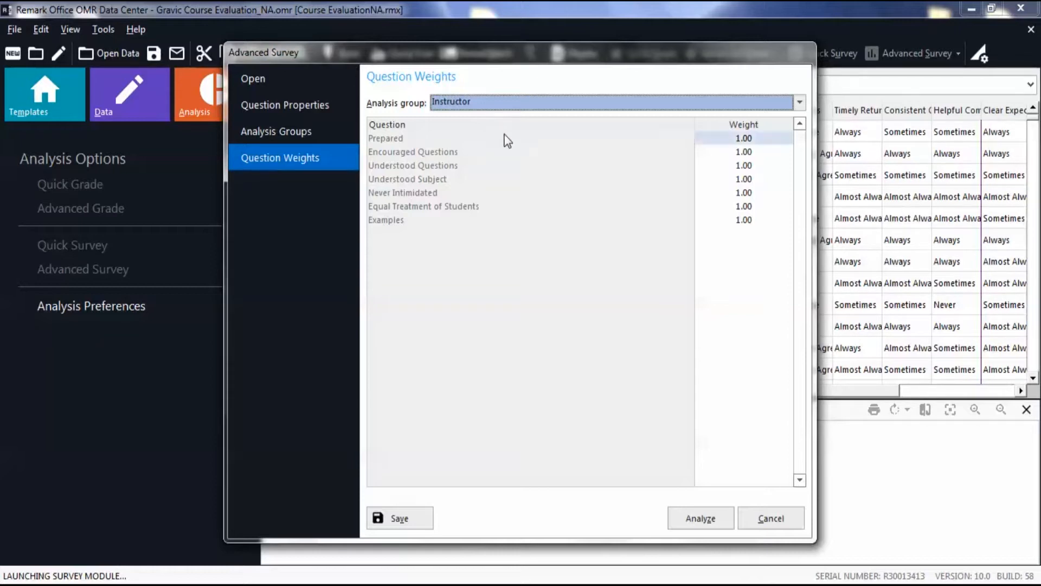
click(707, 209)
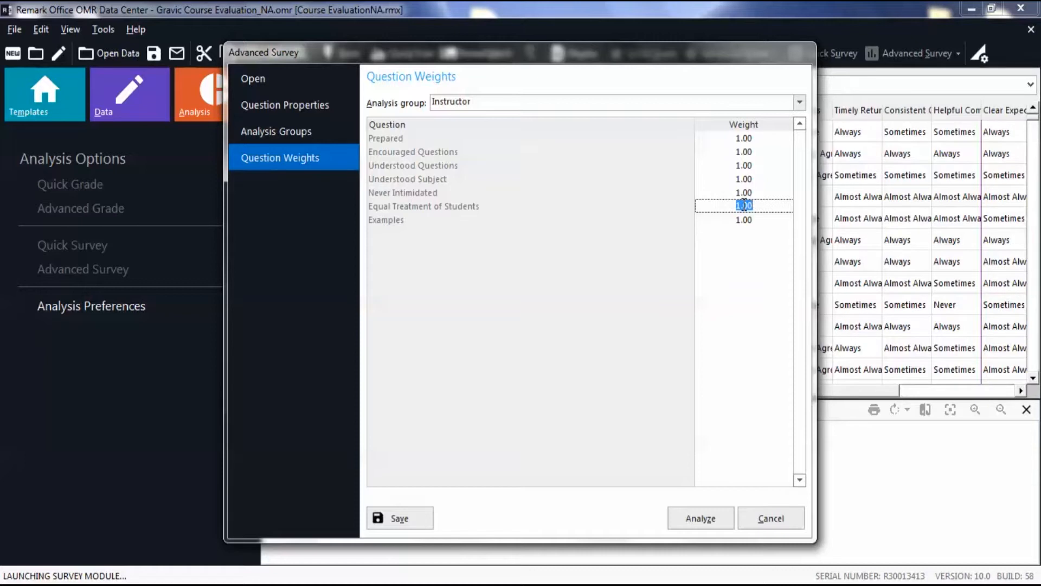
text(2)
key(Return)
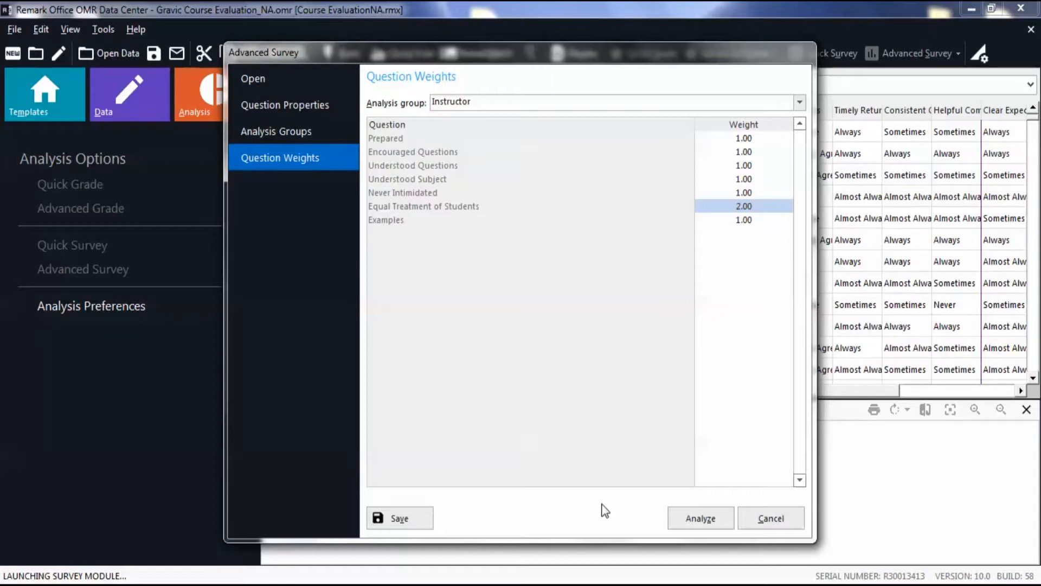
Step: Run the advanced survey analysis without saving the survey definition, and maximize the Remark Quick Stats report window
click(678, 515)
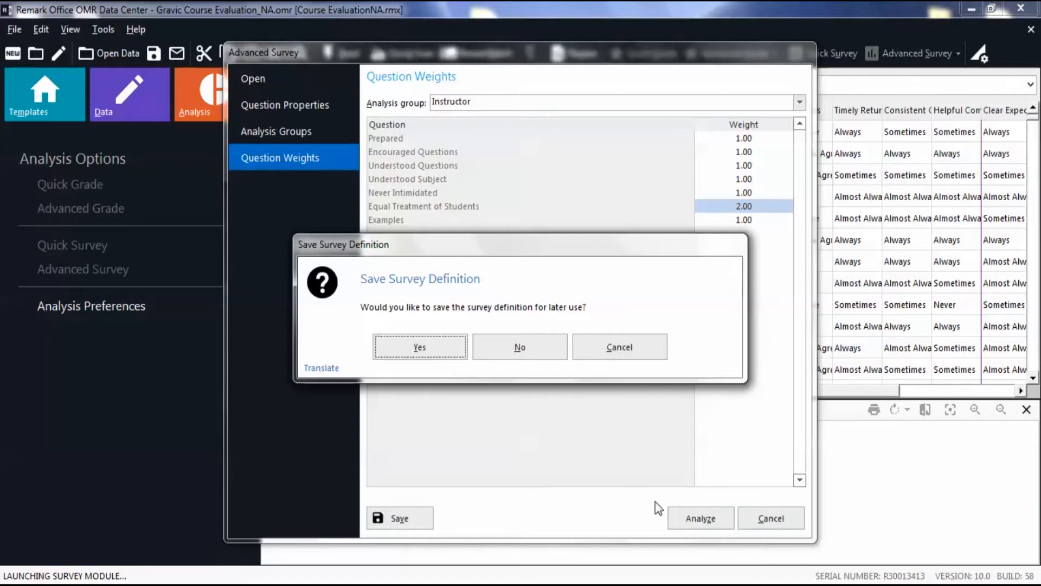
click(535, 349)
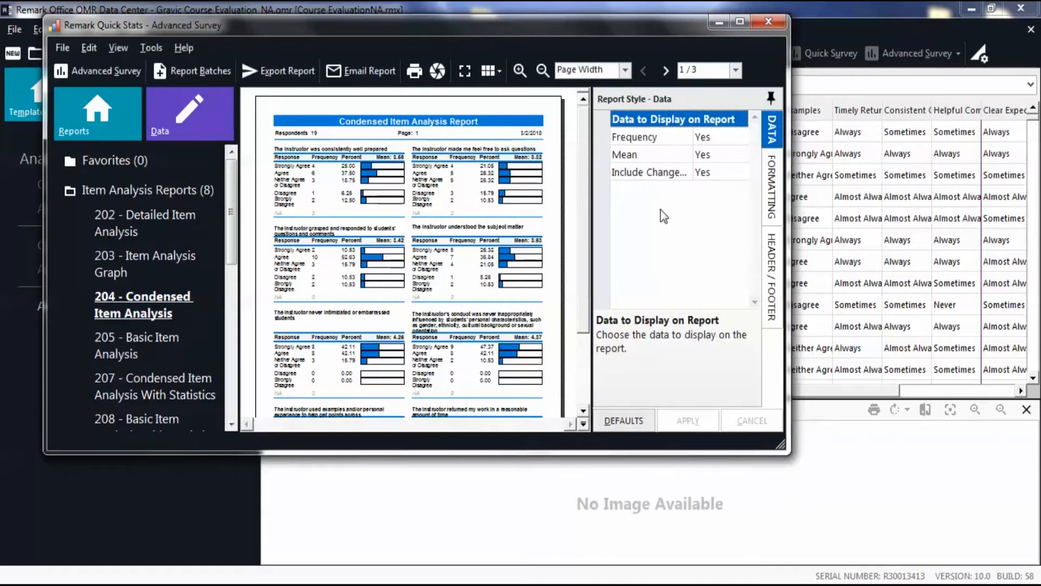
click(740, 23)
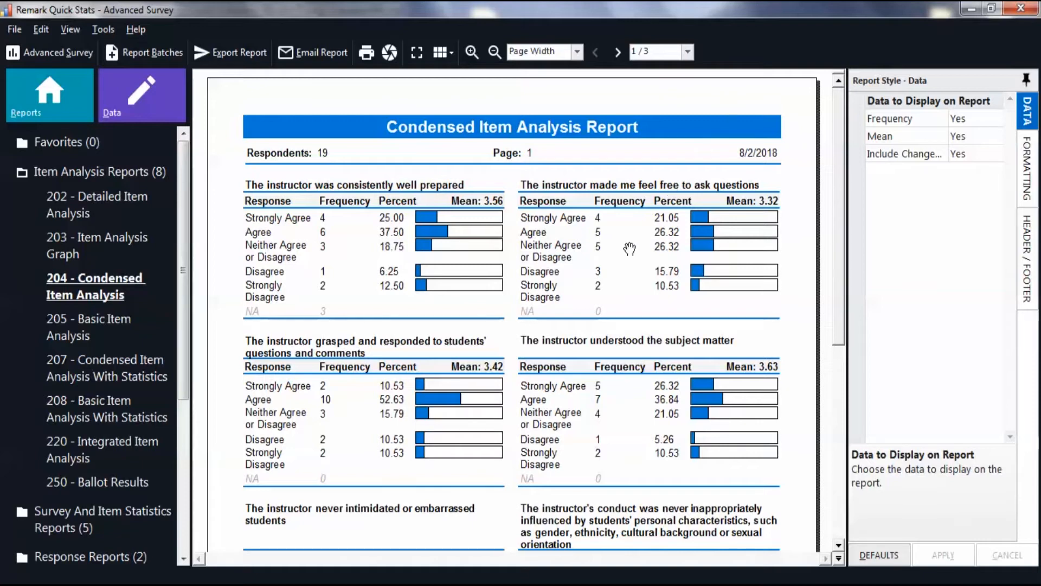
Step: Open the 370 - Analysis Group report and review its Overall, Instructor and Grading sections across both pages
click(132, 518)
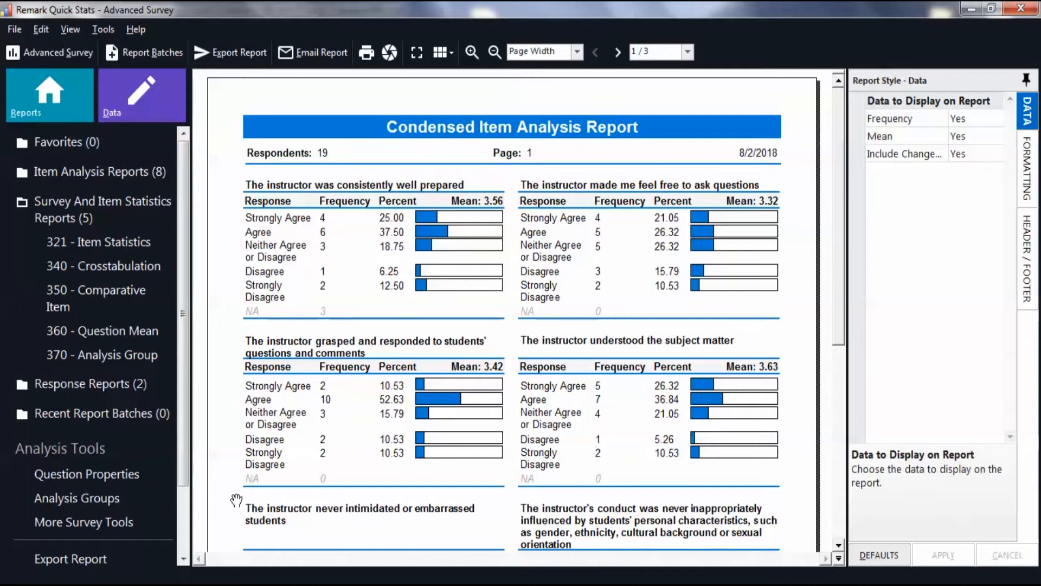
click(149, 356)
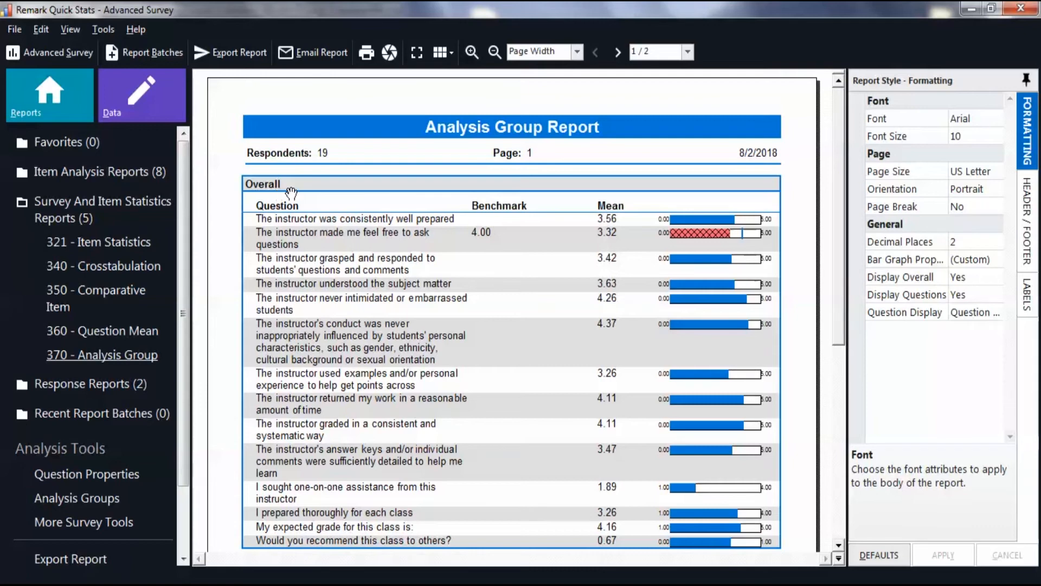
drag(837, 176, 837, 347)
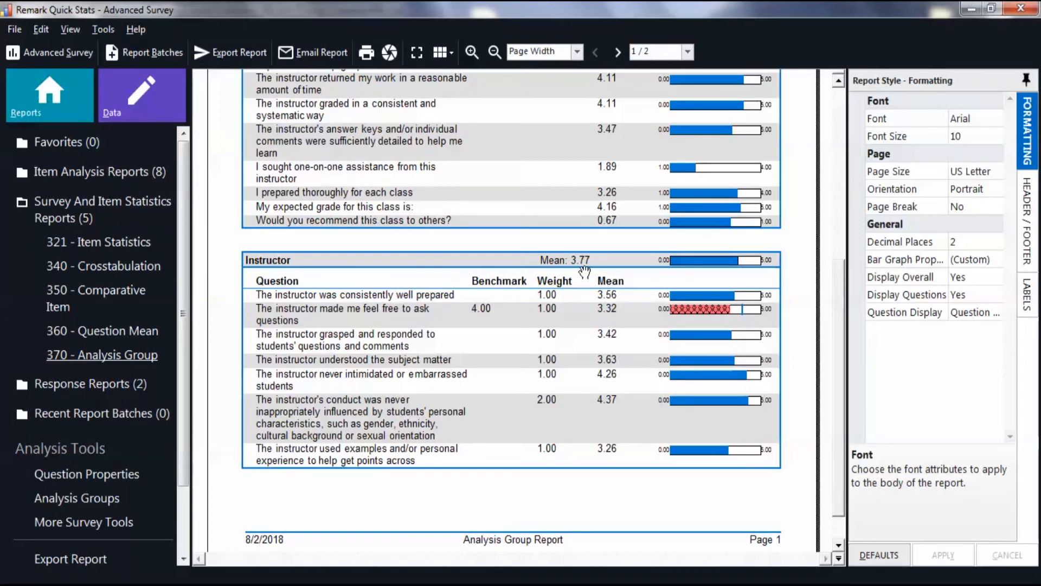
click(618, 53)
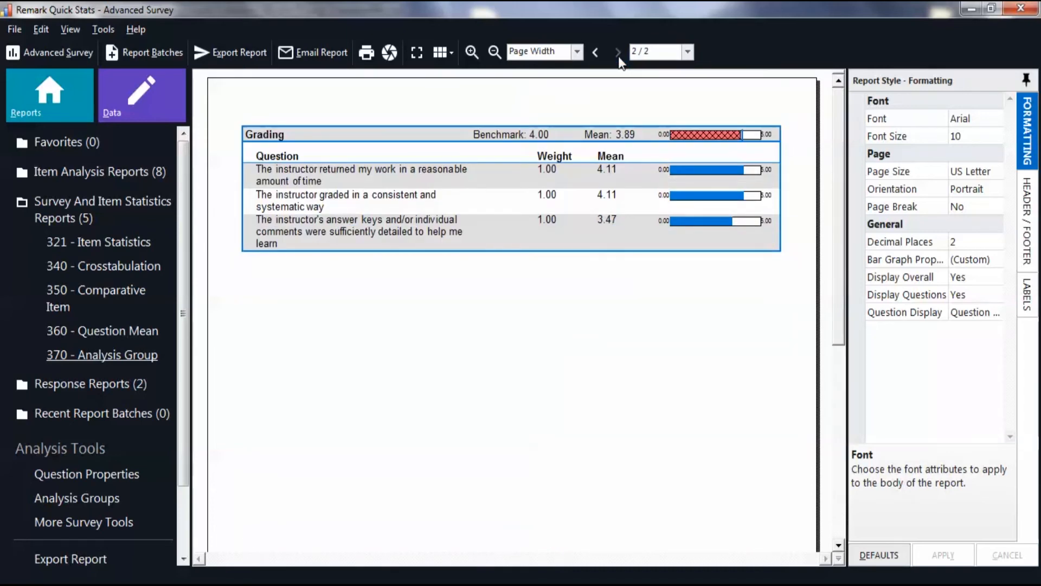